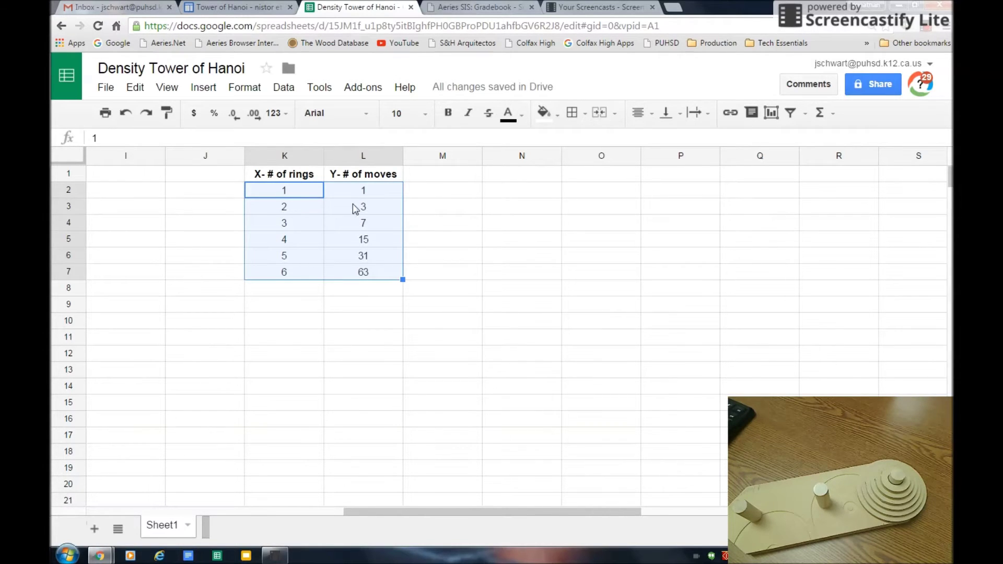
Step: Insert a scatter chart of the ring and move counts in K2:L7
{"action": "left_click", "coordinate": [770, 114]}
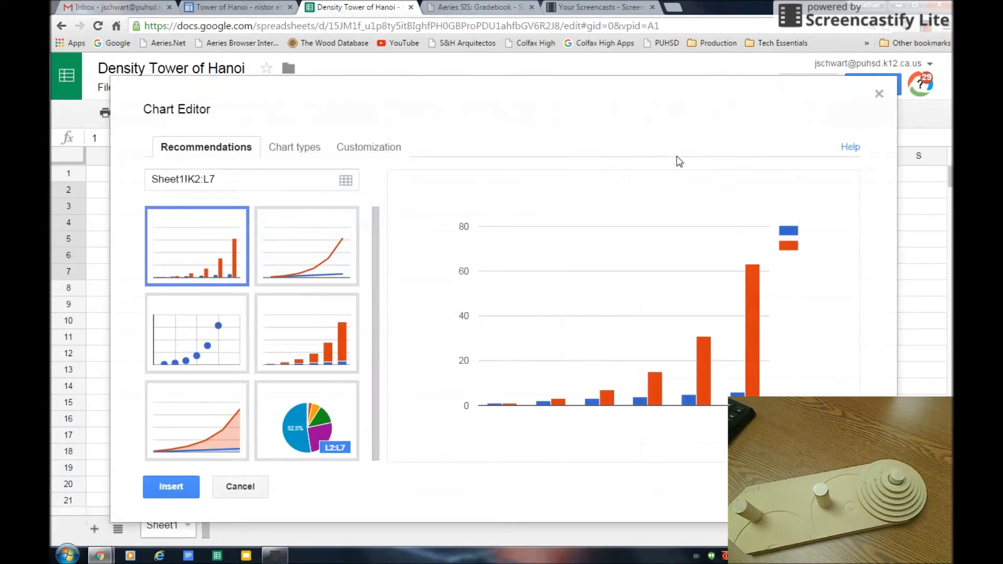
{"action": "left_click", "coordinate": [194, 343]}
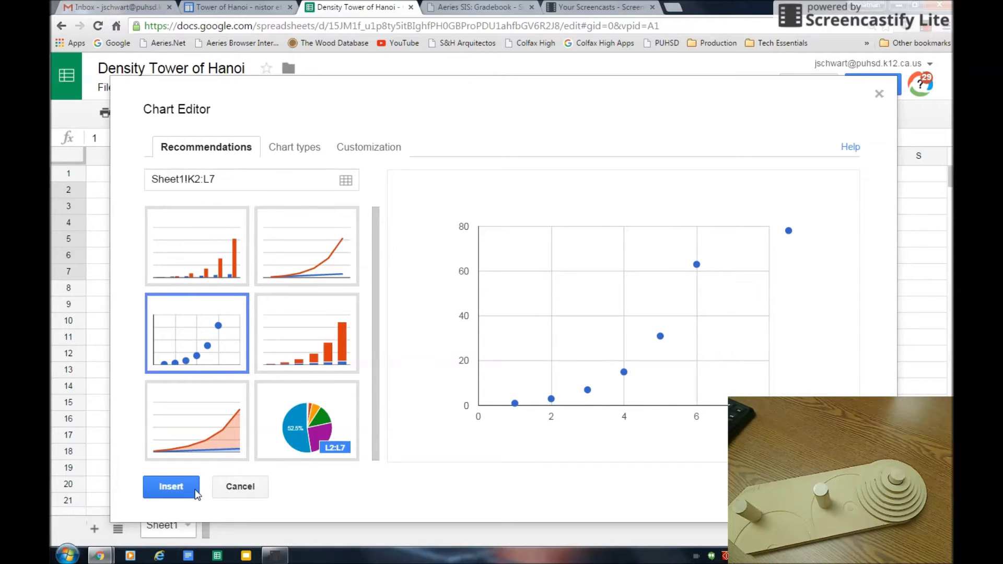
{"action": "left_click", "coordinate": [171, 487]}
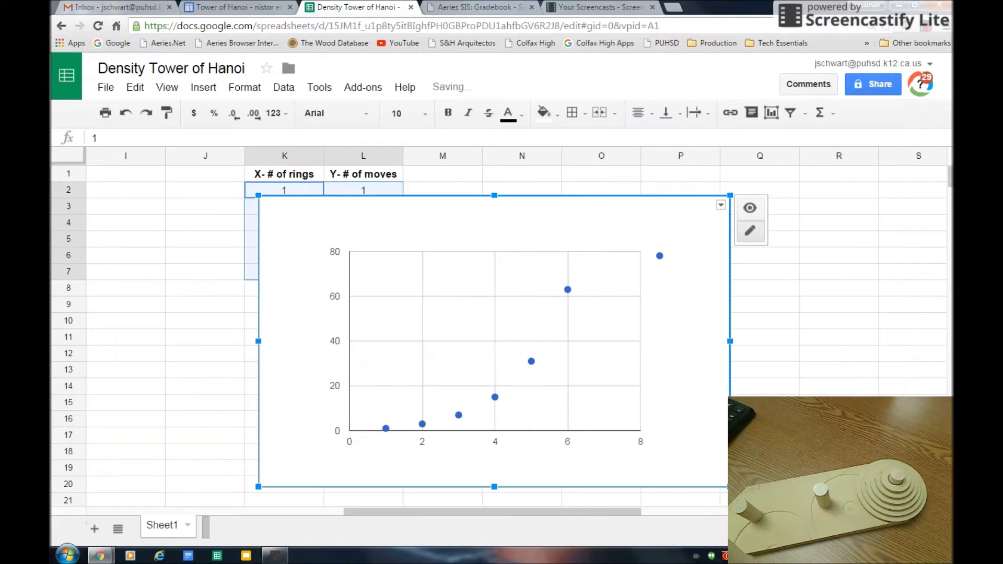
Step: Shrink the scatter chart and place it beside the rings and moves table, starting at column M
{"action": "left_click_drag", "start_coordinate": [724, 481], "coordinate": [580, 393]}
{"action": "left_click_drag", "start_coordinate": [432, 212], "coordinate": [590, 202]}
{"action": "left_click", "coordinate": [332, 372]}
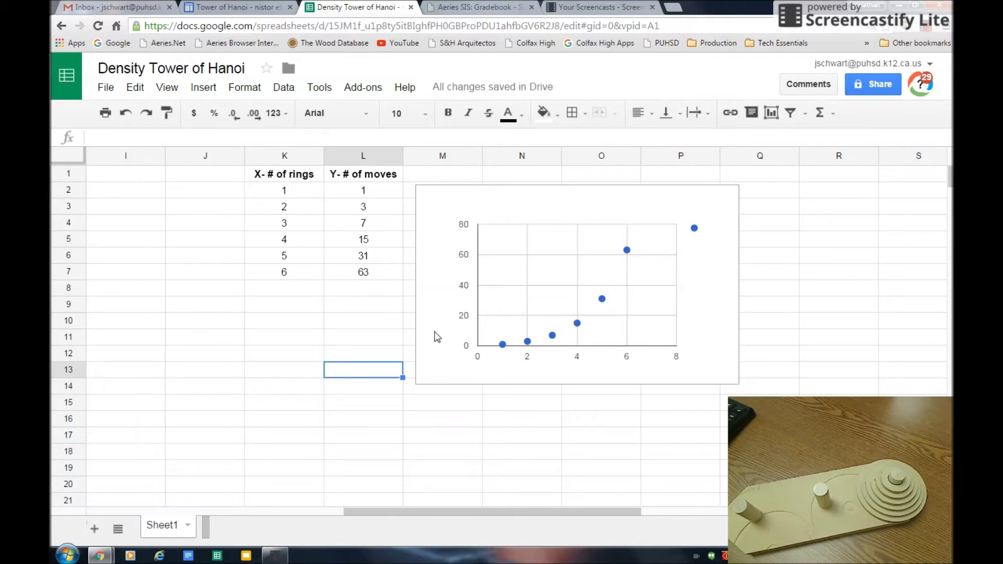
Step: Open the scatter chart's advanced editing options and set the chart title to "#rings vs # moves"
{"action": "left_click", "coordinate": [707, 301]}
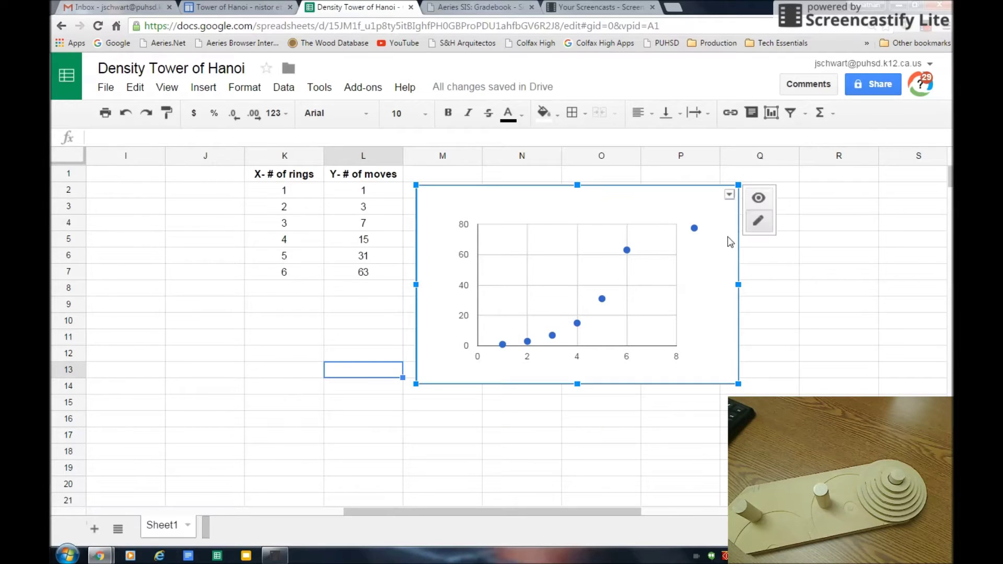
{"action": "left_click", "coordinate": [728, 197]}
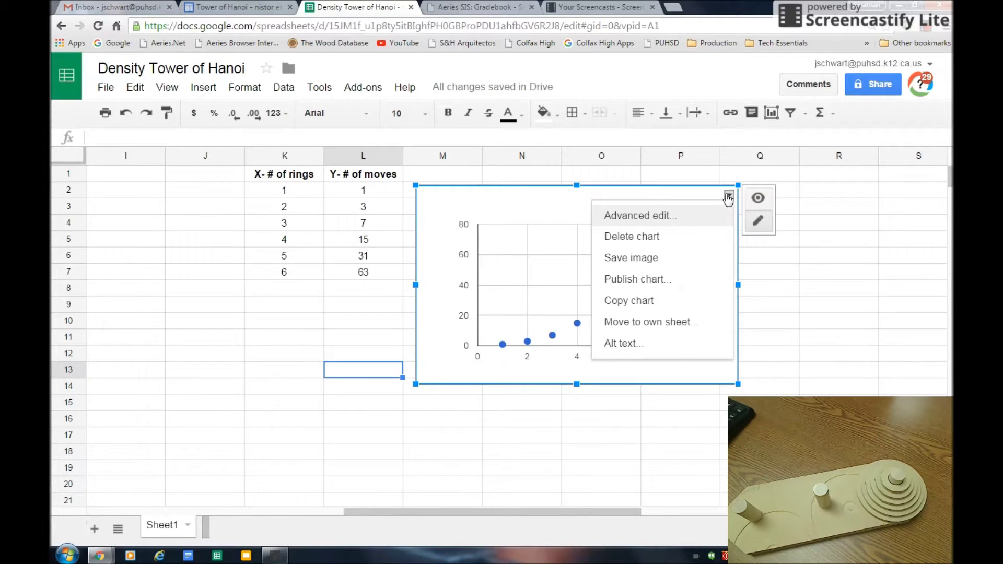
{"action": "left_click", "coordinate": [637, 217]}
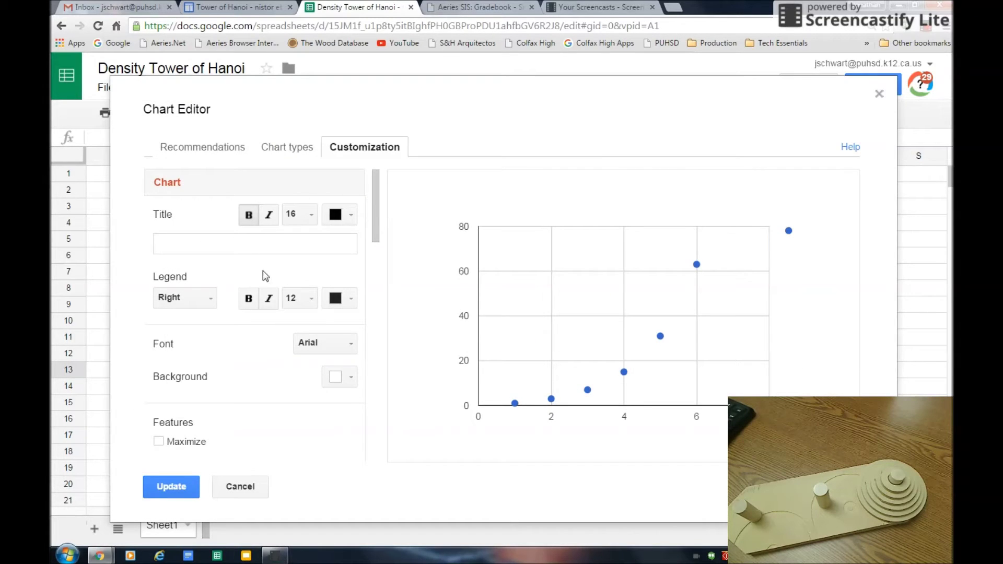
{"action": "left_click", "coordinate": [174, 246]}
{"action": "type", "text": "#"}
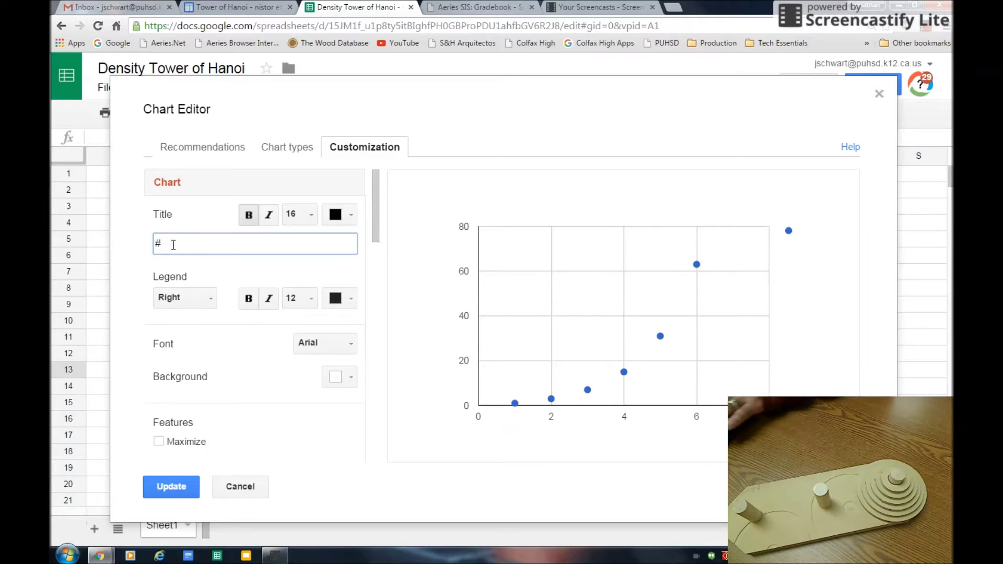
{"action": "type", "text": "rings "}
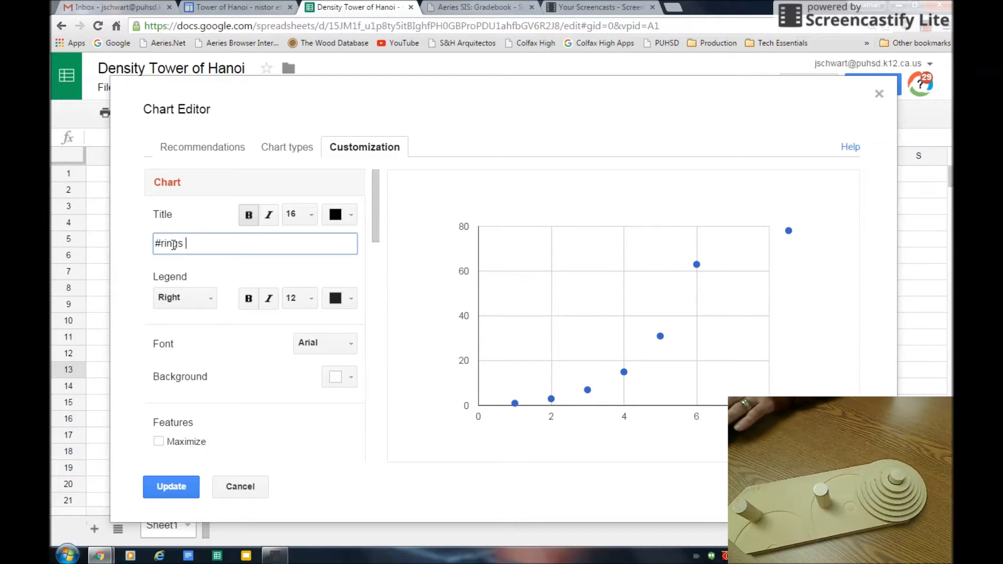
{"action": "type", "text": "vs # "}
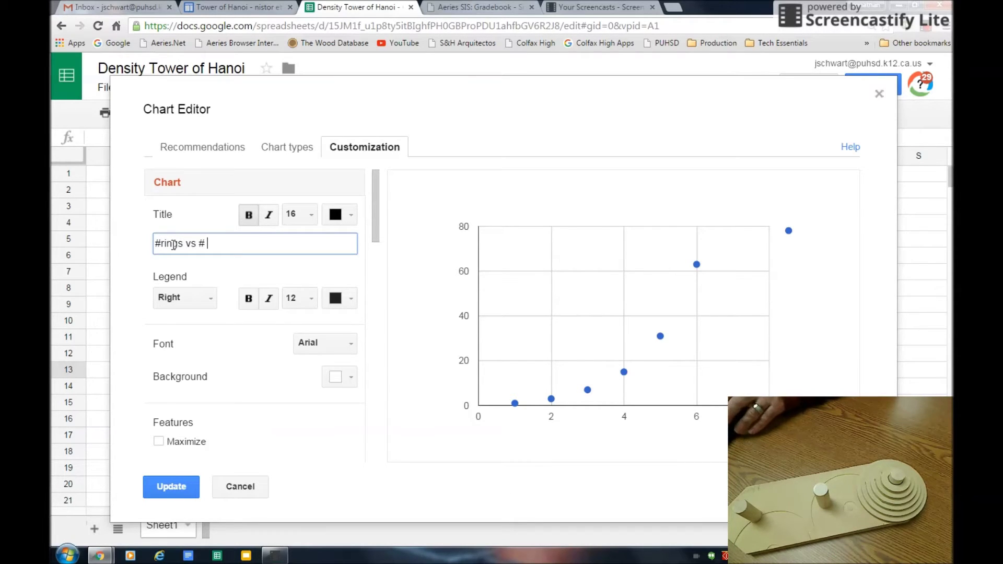
{"action": "type", "text": "moves"}
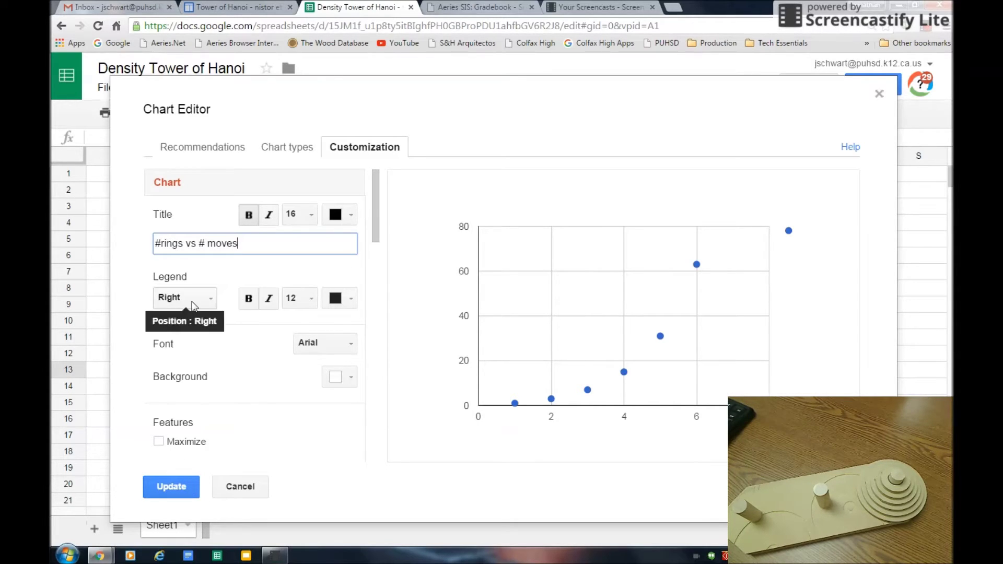
Step: Set the chart's horizontal axis title to "# rings"
{"action": "left_click_drag", "start_coordinate": [374, 225], "coordinate": [377, 299]}
{"action": "left_click", "coordinate": [163, 292]}
{"action": "type", "text": "# r"}
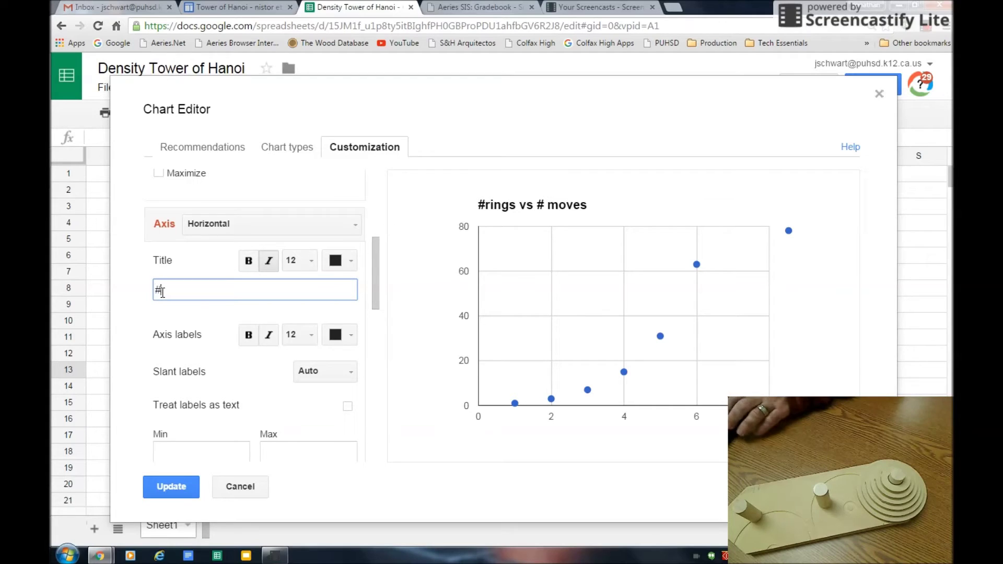
{"action": "type", "text": "ings"}
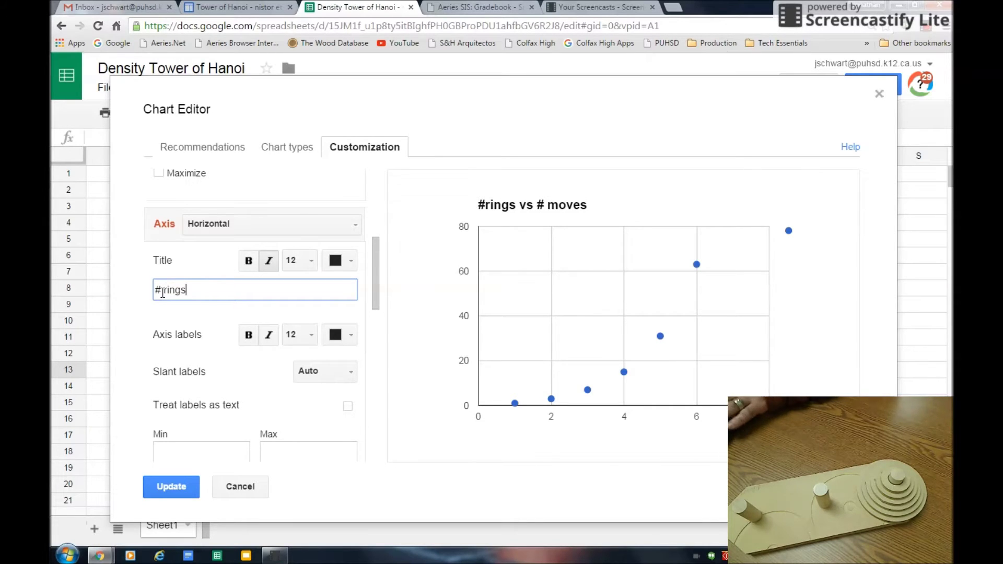
Step: Set the left vertical axis title to "# moves" and apply the customizations to the chart
{"action": "left_click_drag", "start_coordinate": [374, 264], "coordinate": [331, 246]}
{"action": "left_click", "coordinate": [355, 237]}
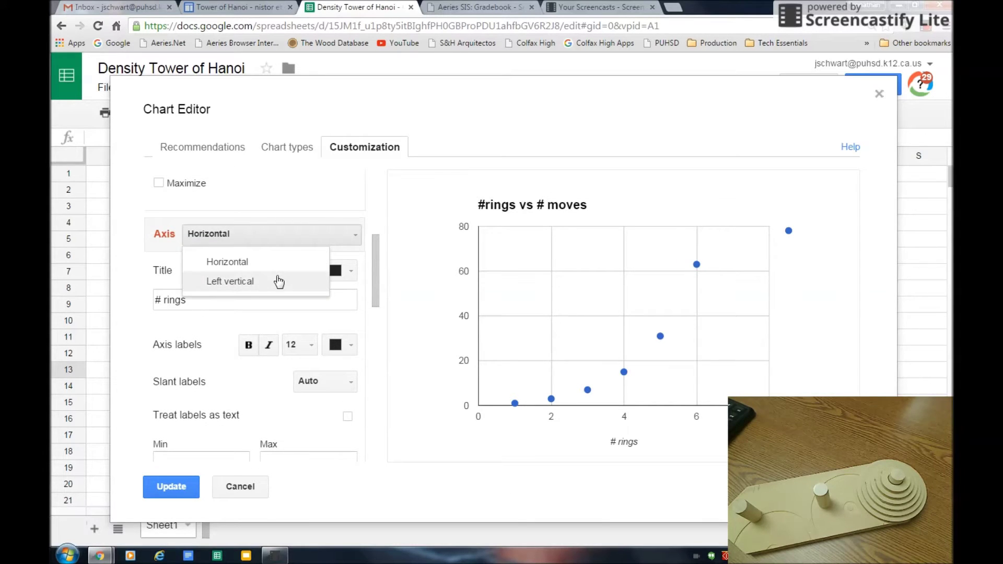
{"action": "left_click", "coordinate": [269, 282]}
{"action": "left_click", "coordinate": [193, 298]}
{"action": "type", "text": "# moves"}
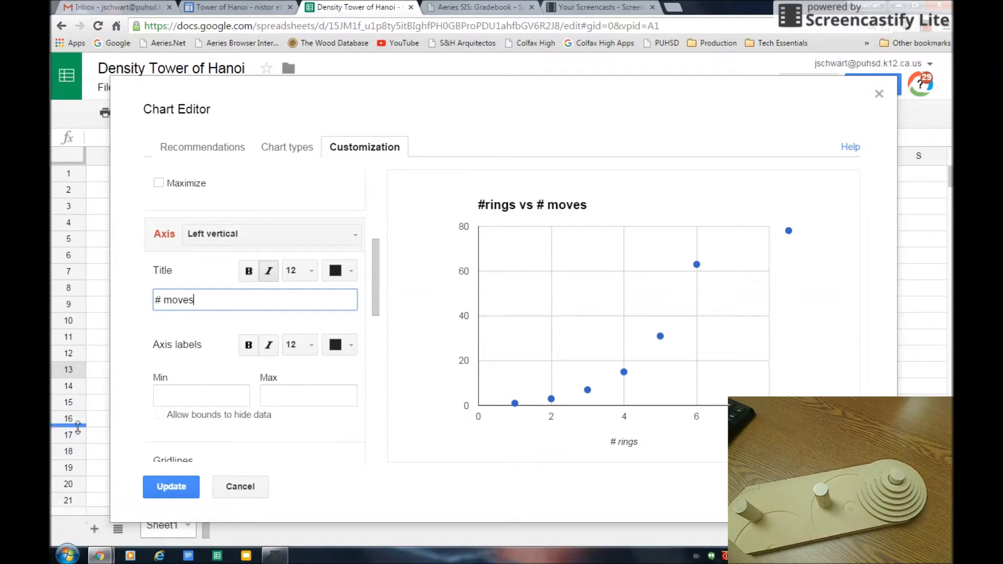
{"action": "left_click", "coordinate": [164, 487]}
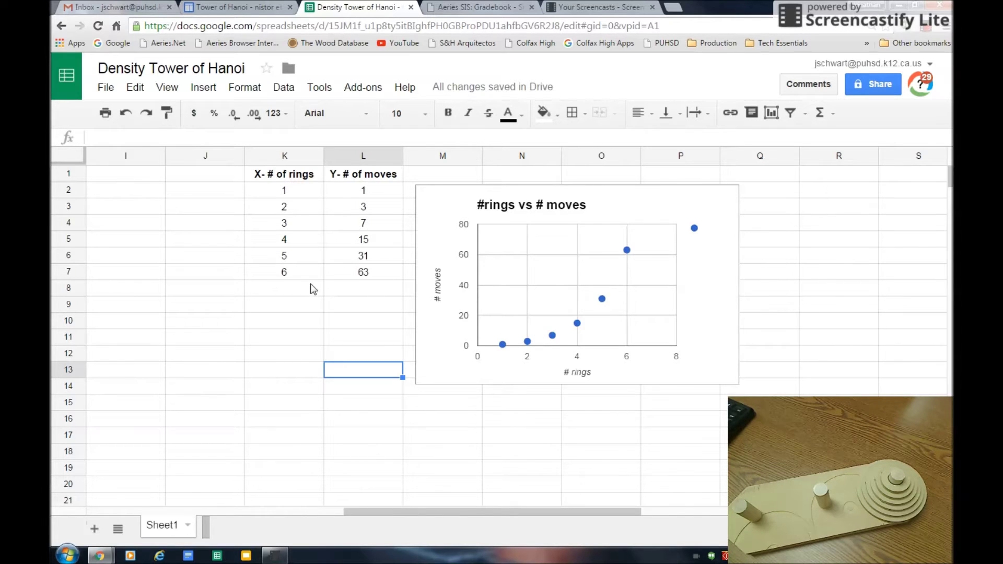
Step: Enter 7 as the next number of rings in cell K8
{"action": "left_click", "coordinate": [291, 294]}
{"action": "double_click", "coordinate": [290, 293]}
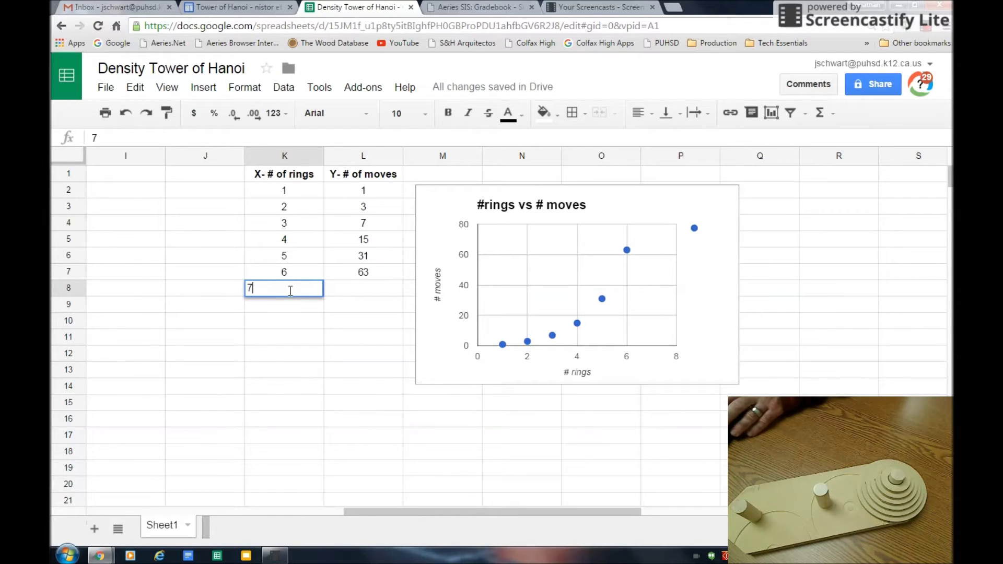
{"action": "key", "text": "Tab"}
Step: Enter the formula =2^K8-1 in cell L8 to calculate the number of moves for 7 rings
{"action": "double_click", "coordinate": [348, 298]}
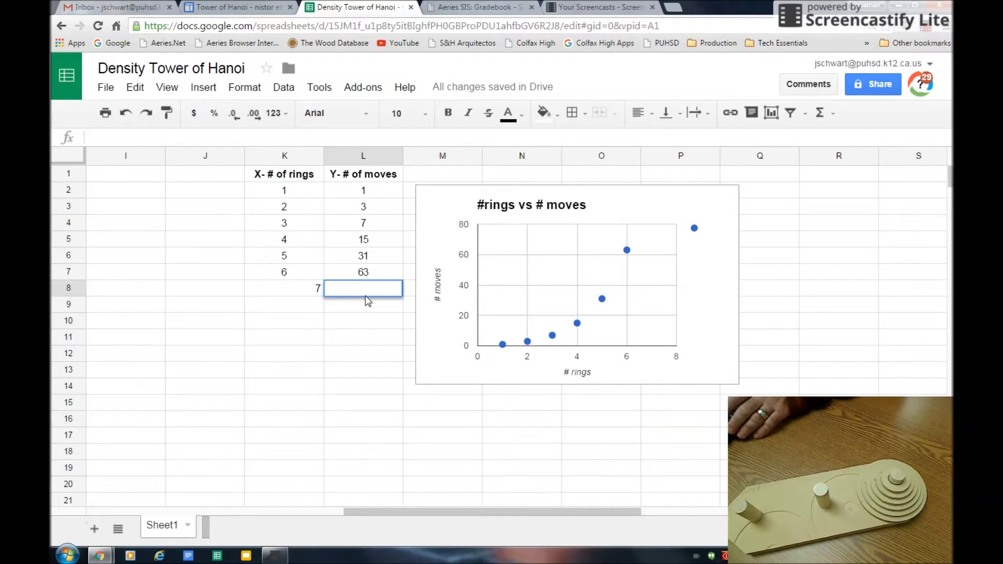
{"action": "type", "text": "="}
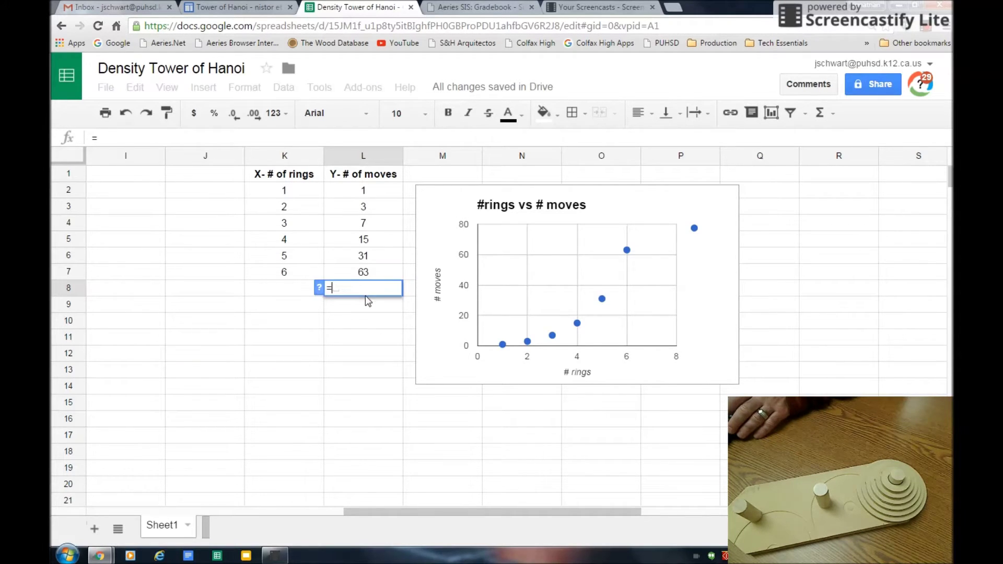
{"action": "type", "text": "2"}
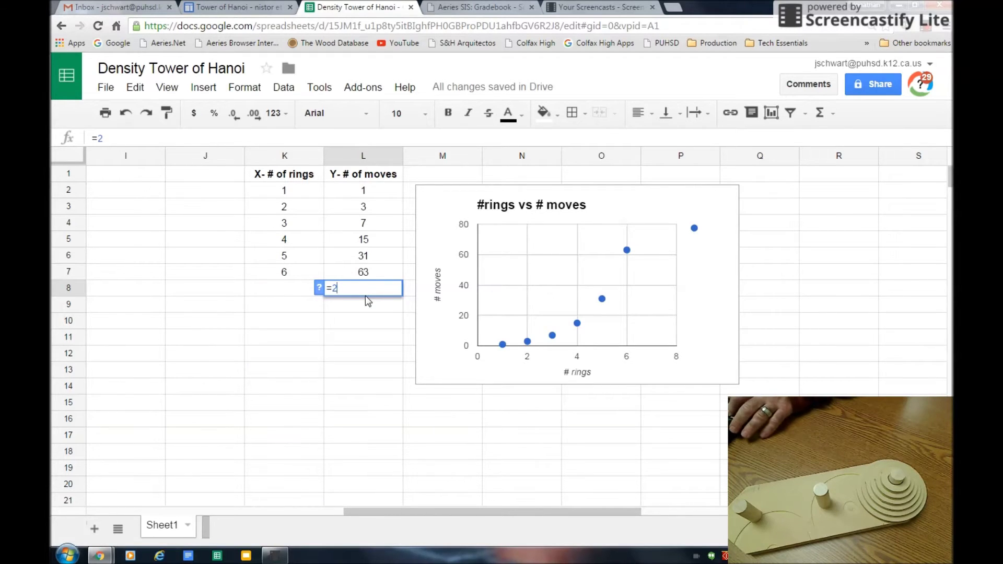
{"action": "type", "text": "^"}
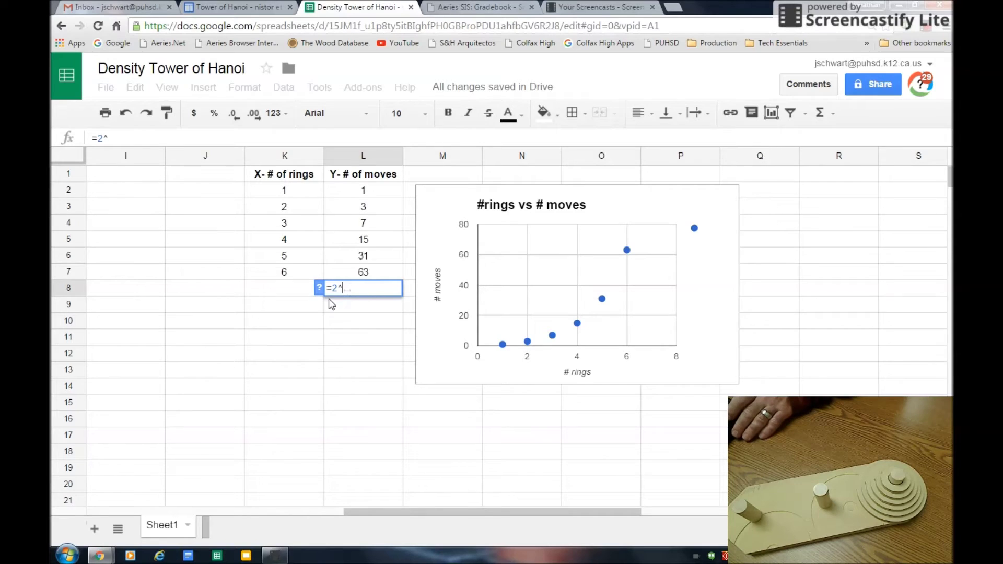
{"action": "left_click", "coordinate": [289, 291]}
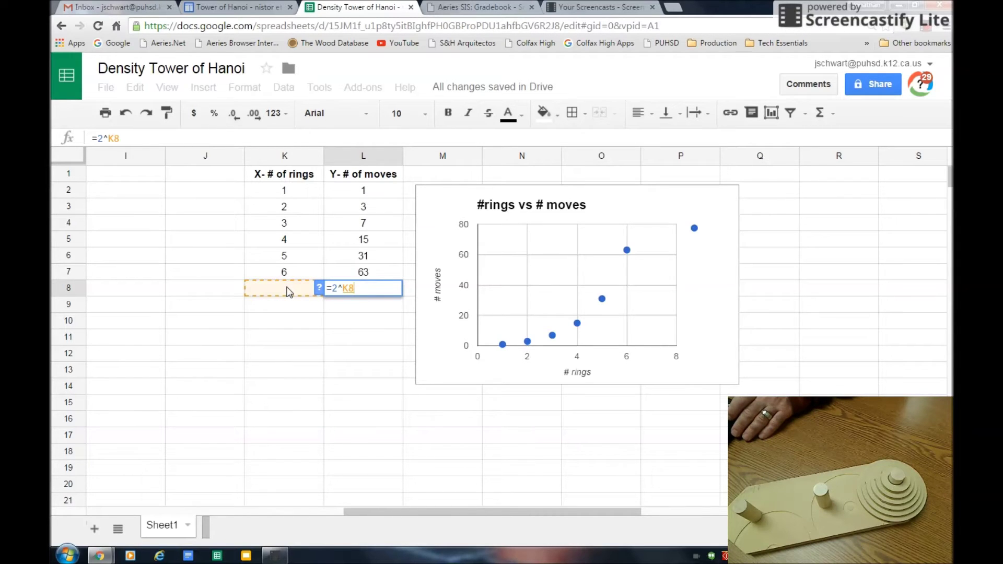
{"action": "type", "text": "-1"}
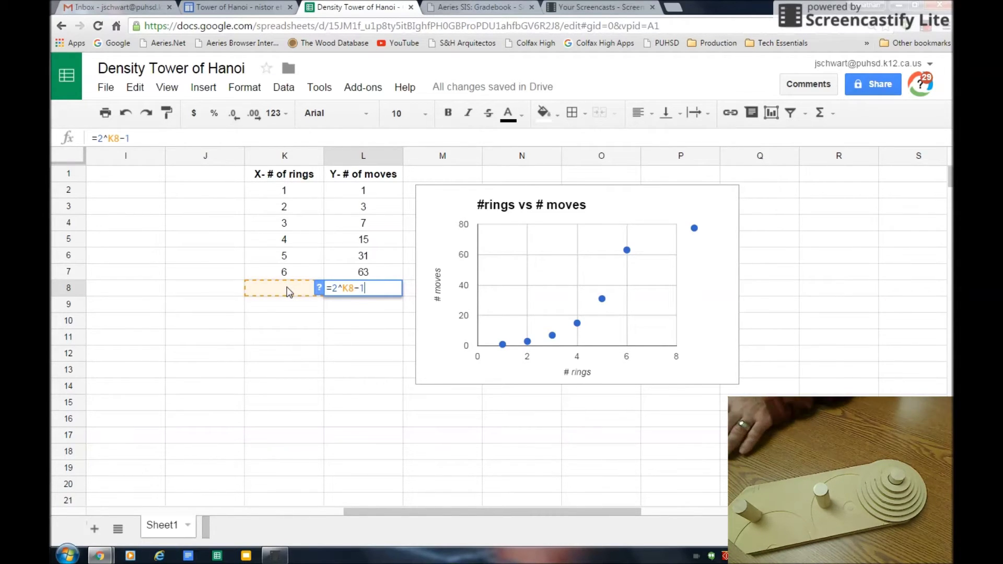
{"action": "key", "text": "Return"}
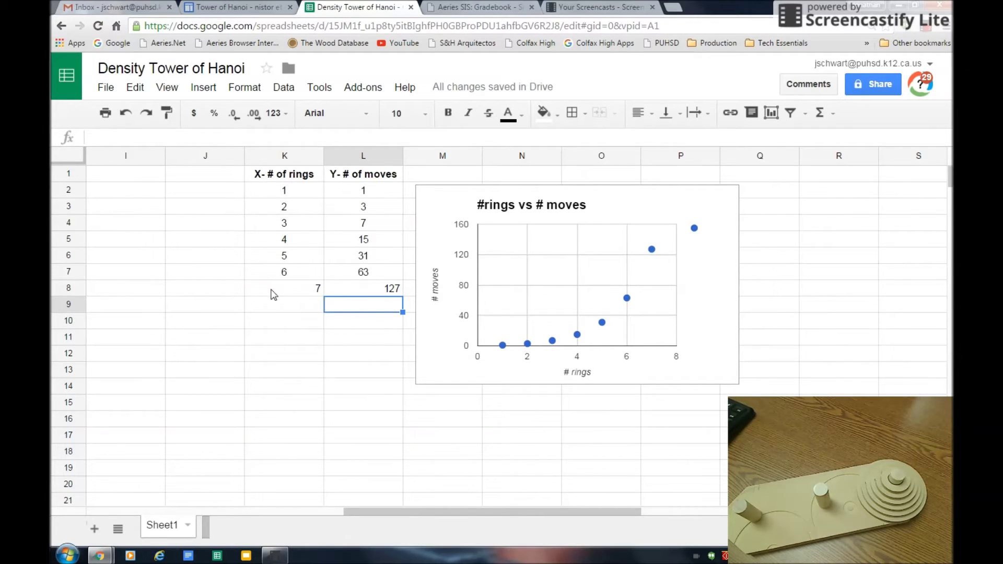
Step: Center the contents of cells K8:L11 horizontally
{"action": "left_click_drag", "start_coordinate": [273, 292], "coordinate": [384, 337]}
{"action": "left_click", "coordinate": [638, 113]}
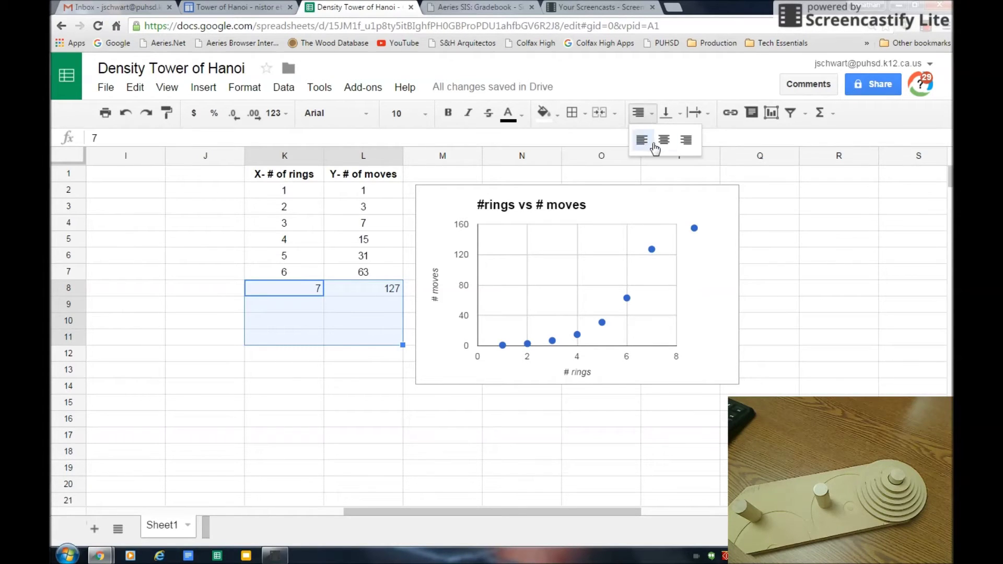
{"action": "left_click", "coordinate": [663, 147]}
{"action": "left_click", "coordinate": [366, 354]}
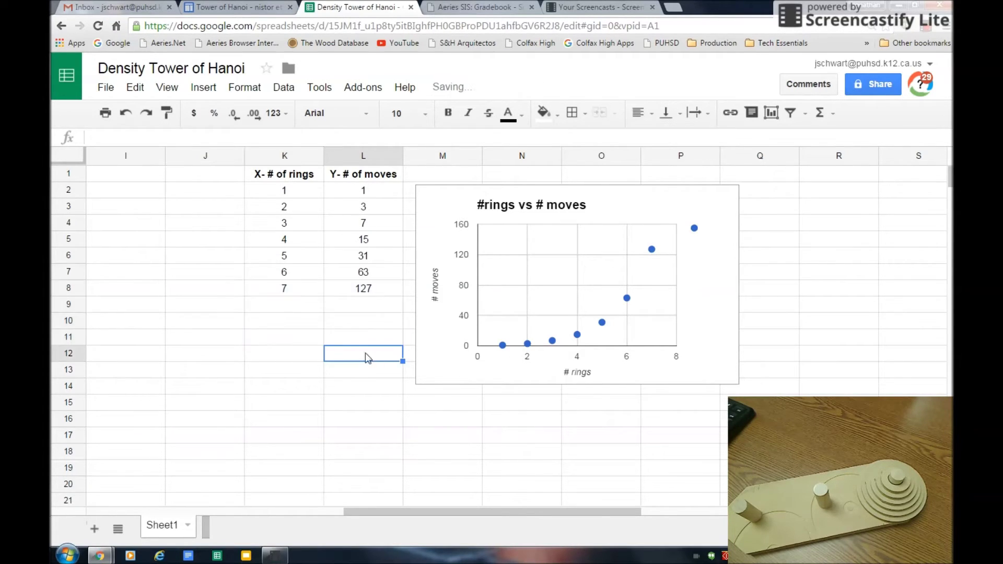
Step: Continue the ring counts in cells K9 to K13 with the values 8, 9, 10, 11 and 12
{"action": "left_click", "coordinate": [286, 304]}
{"action": "type", "text": "8"}
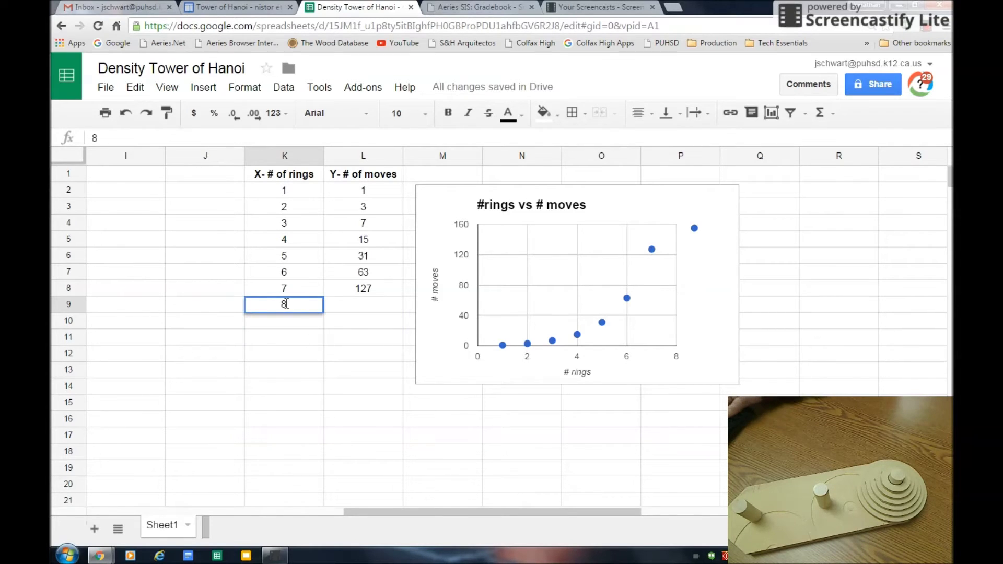
{"action": "key", "text": "Return"}
{"action": "type", "text": "9"}
{"action": "key", "text": "Return"}
{"action": "type", "text": "10"}
{"action": "key", "text": "Return"}
{"action": "type", "text": "11"}
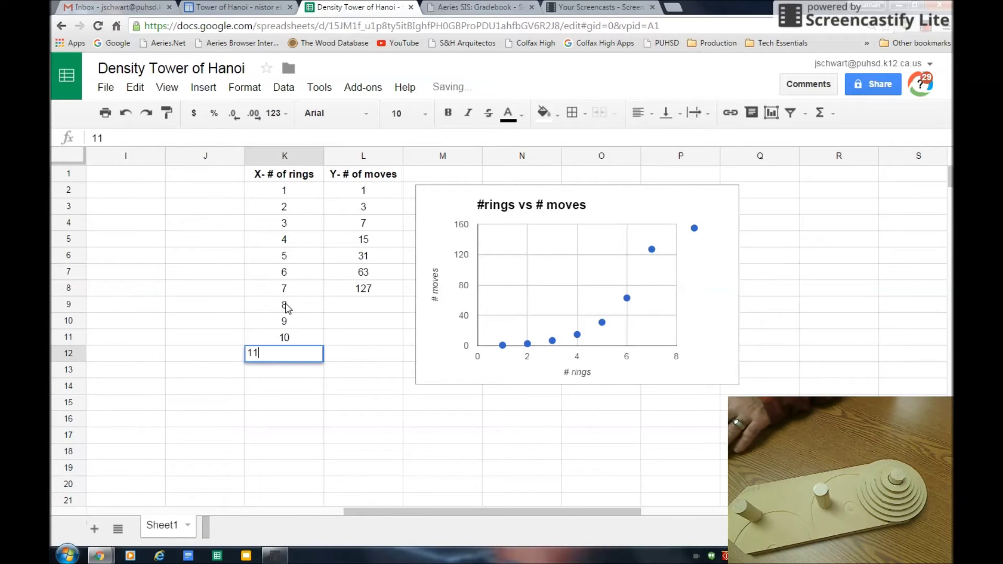
{"action": "key", "text": "Return"}
{"action": "type", "text": "12"}
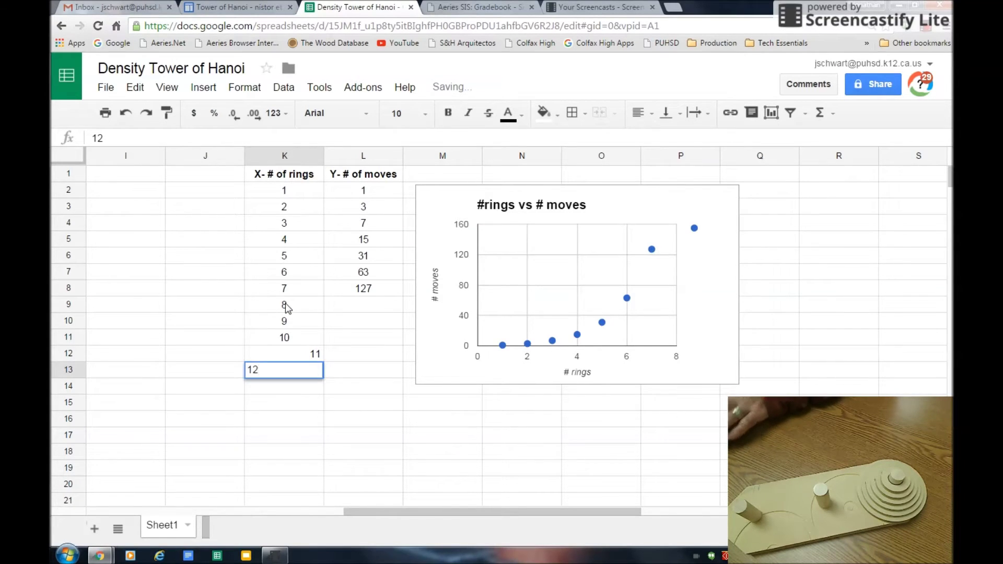
{"action": "key", "text": "Return"}
Step: Center the contents of cells K12:L14 horizontally
{"action": "left_click_drag", "start_coordinate": [270, 358], "coordinate": [379, 370]}
{"action": "left_click", "coordinate": [632, 111]}
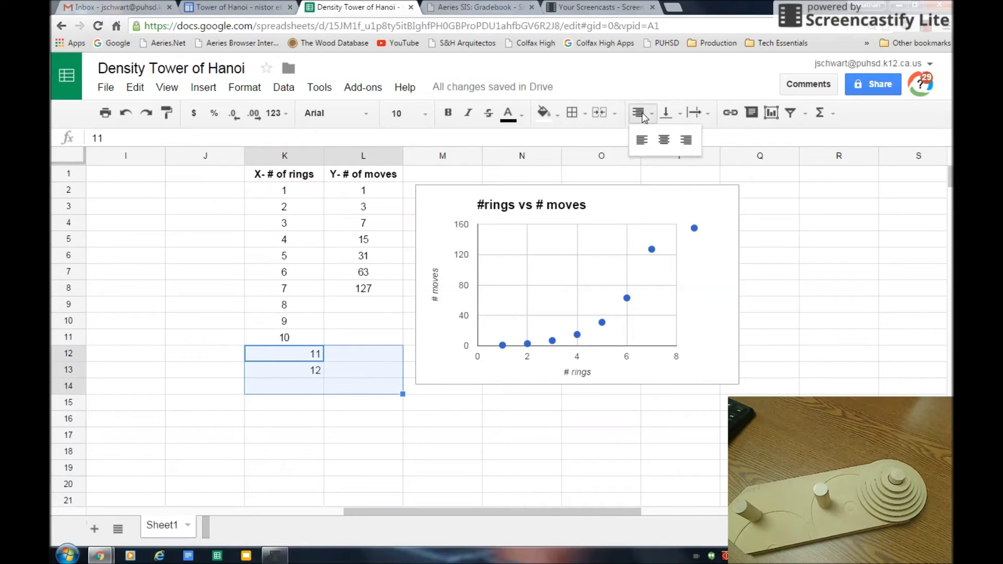
{"action": "left_click", "coordinate": [654, 140]}
Step: Fill the moves formula from L8 down through L13
{"action": "left_click", "coordinate": [370, 290]}
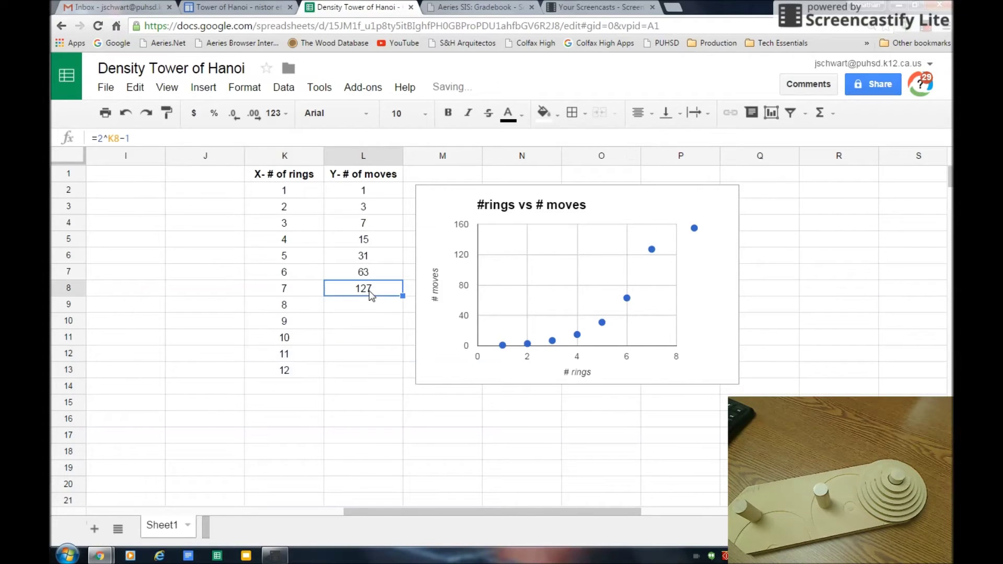
{"action": "left_click_drag", "start_coordinate": [400, 296], "coordinate": [399, 365]}
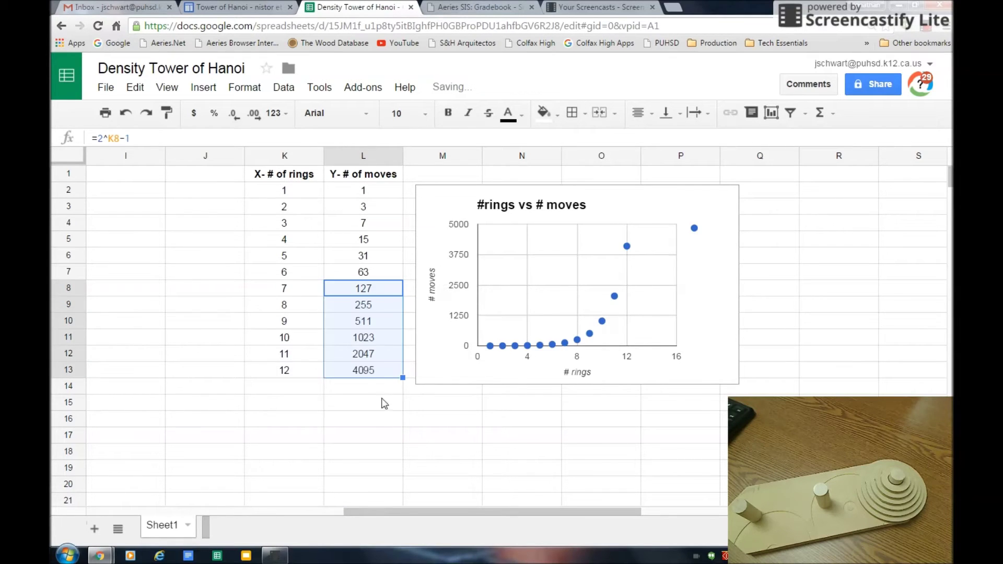
{"action": "left_click", "coordinate": [356, 407]}
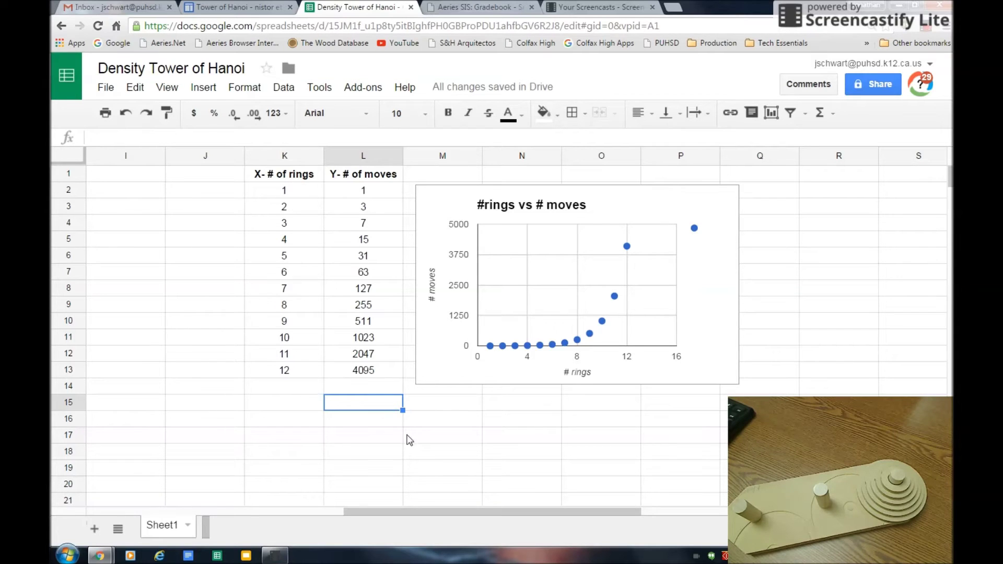
Step: Return to the parts table in the first columns and open the Base's surface area formula in E2 for inspection
{"action": "left_click_drag", "start_coordinate": [427, 511], "coordinate": [171, 513]}
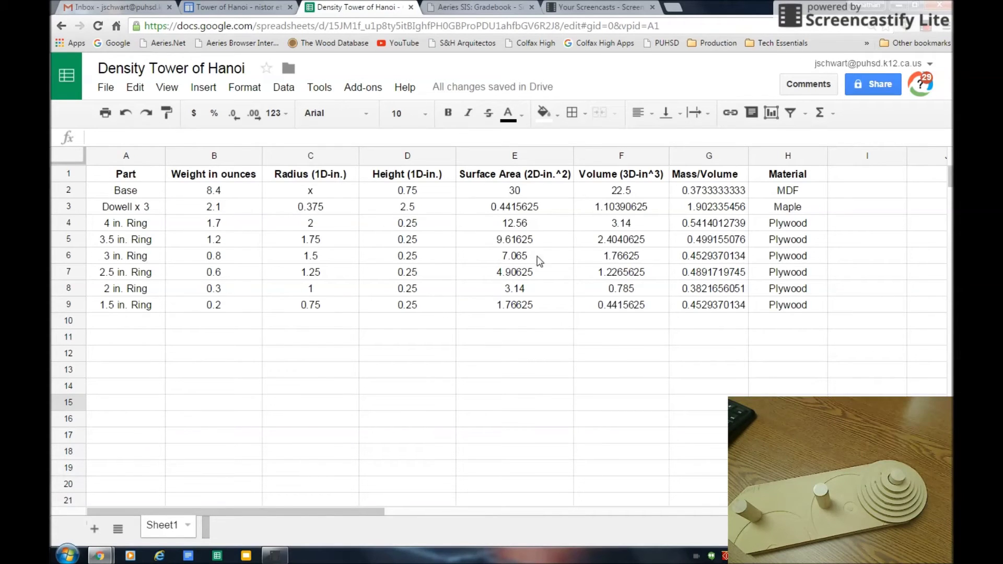
{"action": "left_click", "coordinate": [489, 192]}
{"action": "double_click", "coordinate": [489, 192]}
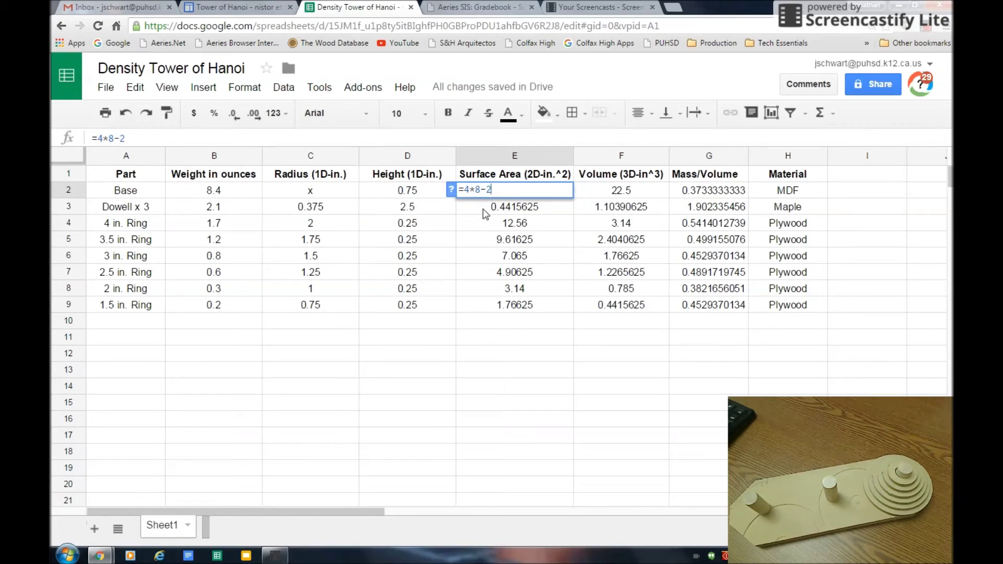
Step: Check the dowel's surface area formula in E3 and fill it down through E9 for the rings
{"action": "double_click", "coordinate": [485, 209]}
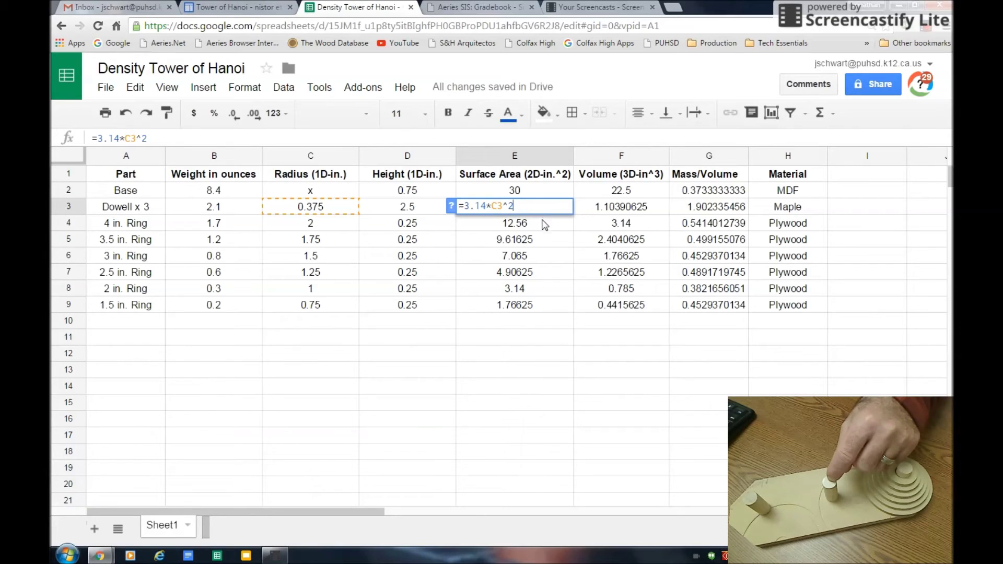
{"action": "key", "text": "Return"}
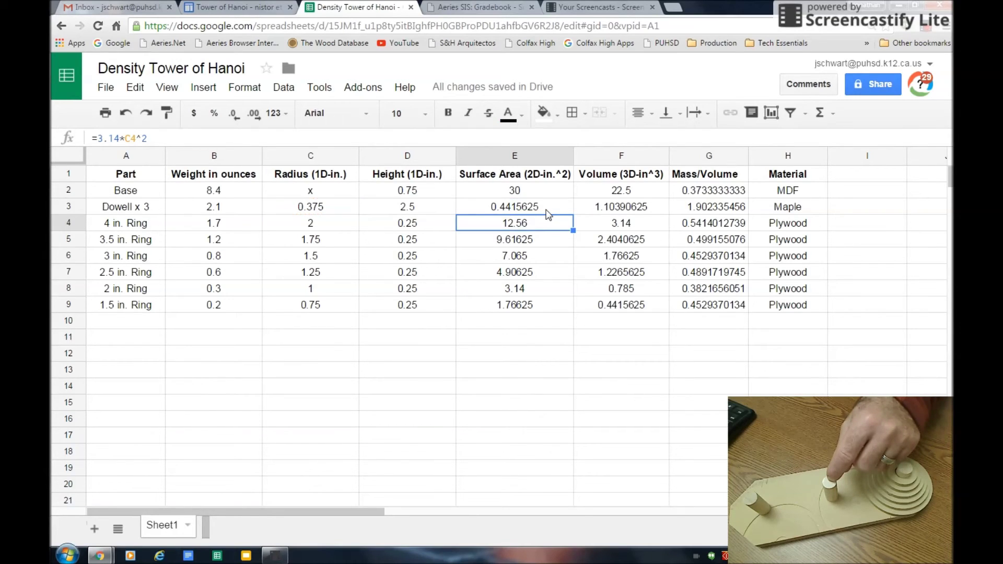
{"action": "left_click", "coordinate": [554, 212]}
{"action": "left_click_drag", "start_coordinate": [570, 212], "coordinate": [569, 303]}
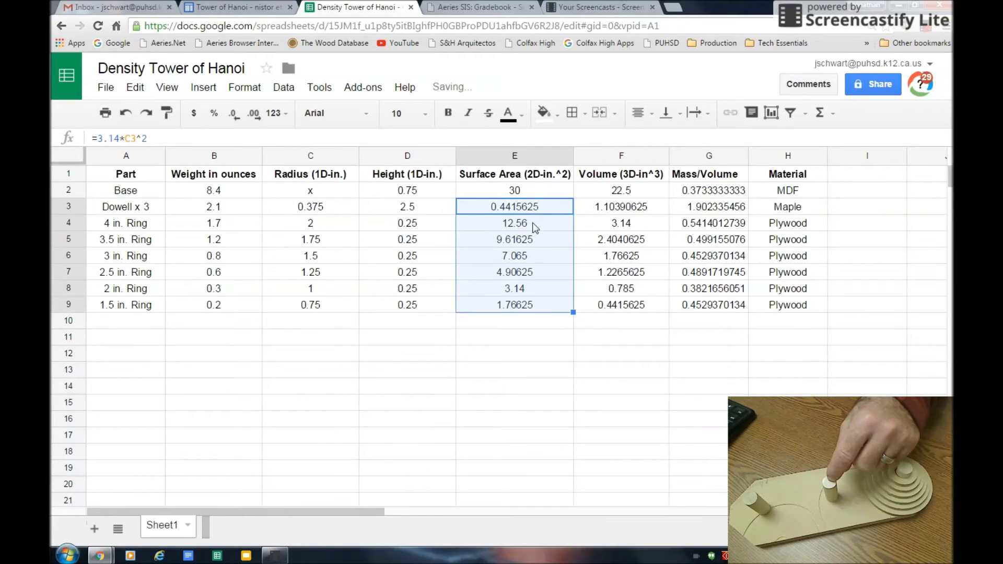
{"action": "left_click", "coordinate": [526, 325]}
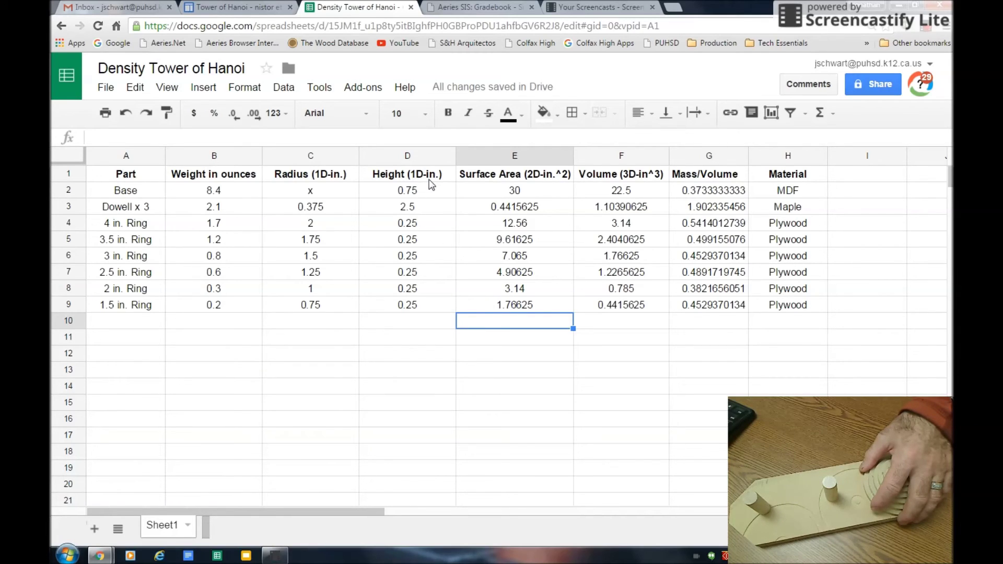
Step: Inspect the volume formulas in F2, F3 and F4 and the Base's mass/volume formula in G2
{"action": "left_click", "coordinate": [590, 192]}
{"action": "double_click", "coordinate": [591, 191]}
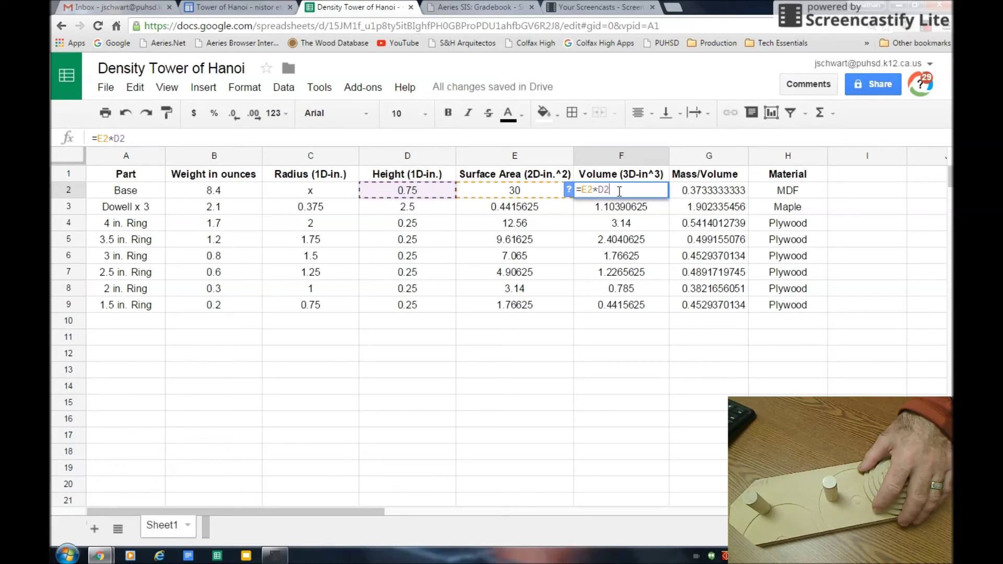
{"action": "key", "text": "Return"}
{"action": "double_click", "coordinate": [631, 205]}
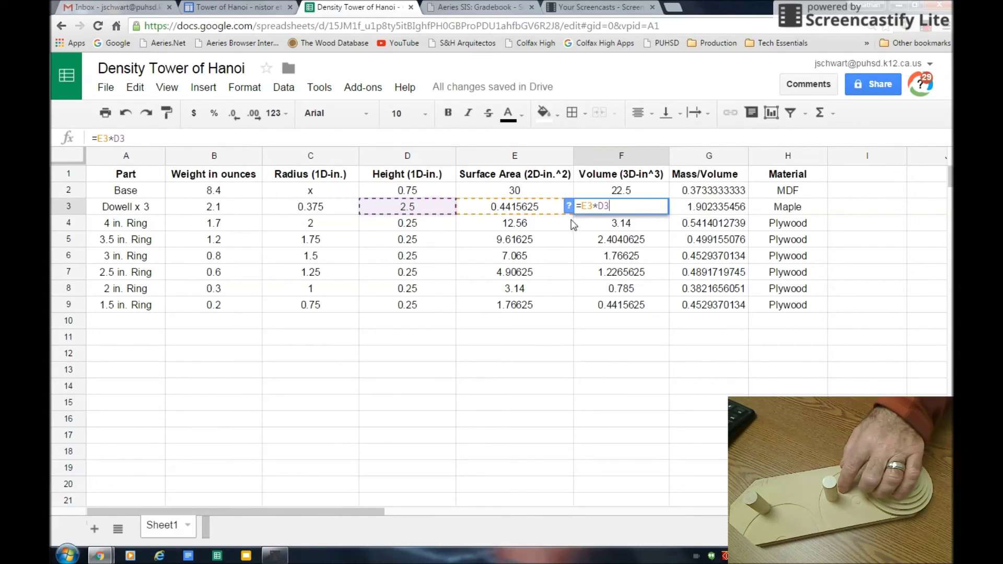
{"action": "key", "text": "Return"}
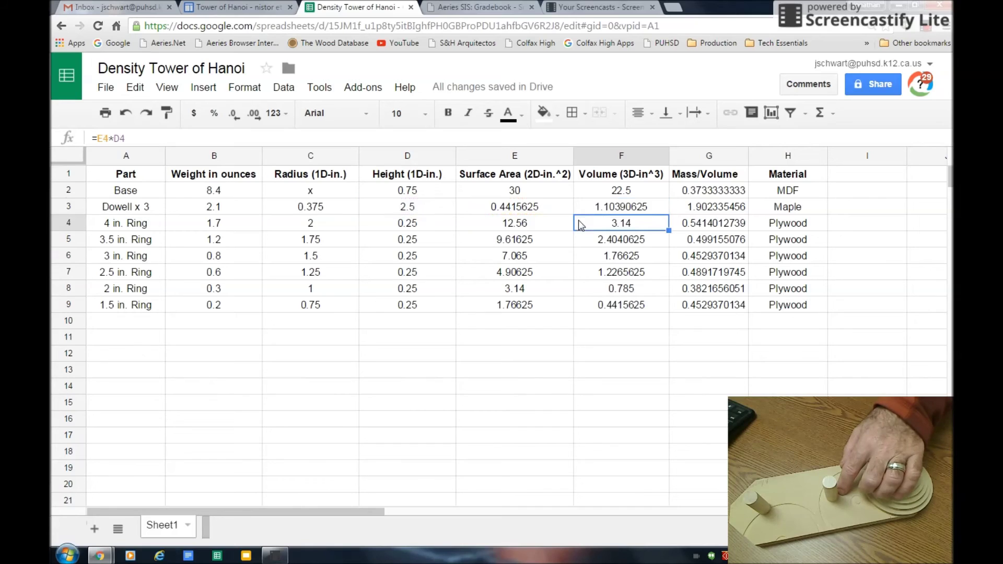
{"action": "double_click", "coordinate": [579, 220]}
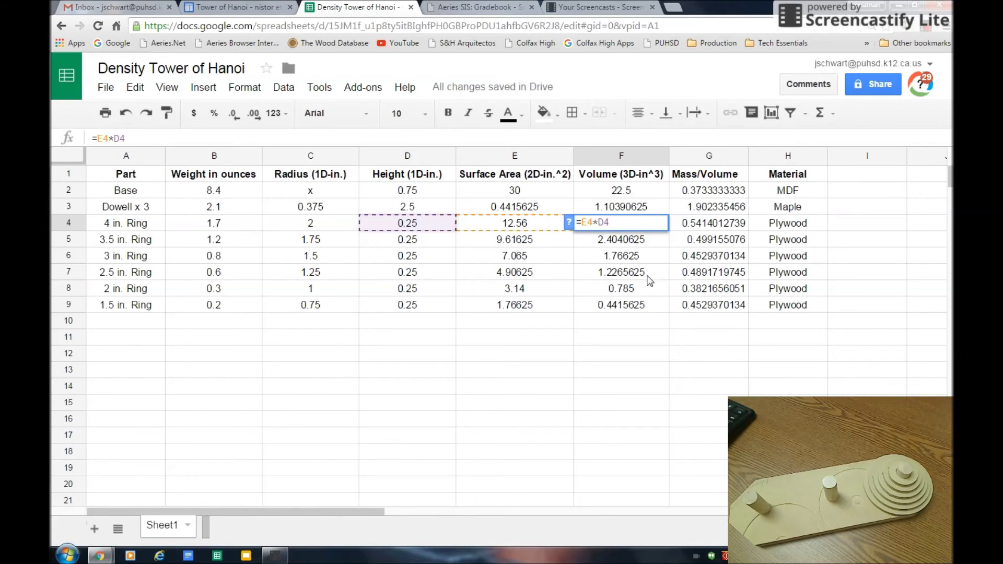
{"action": "left_click", "coordinate": [685, 321]}
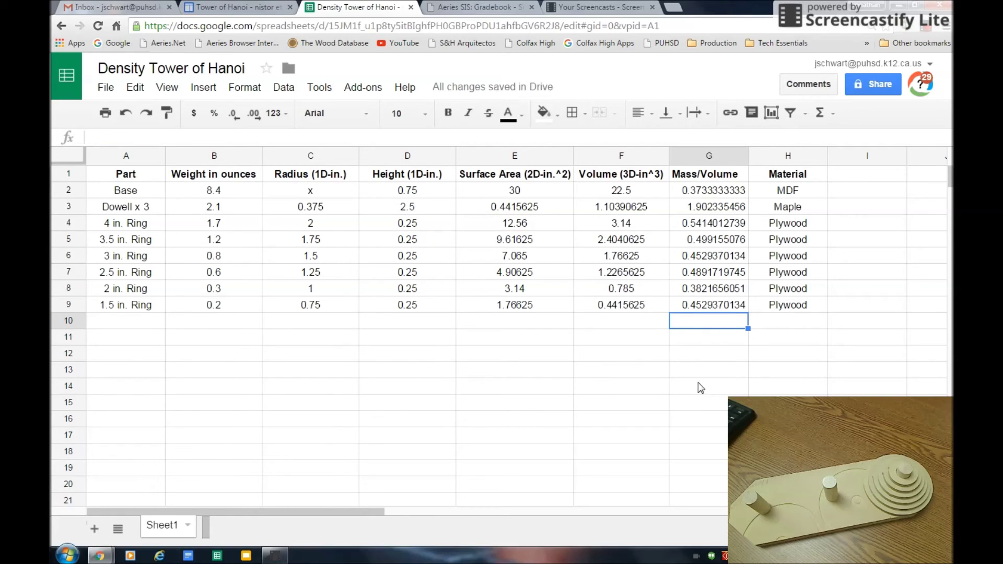
{"action": "double_click", "coordinate": [701, 193]}
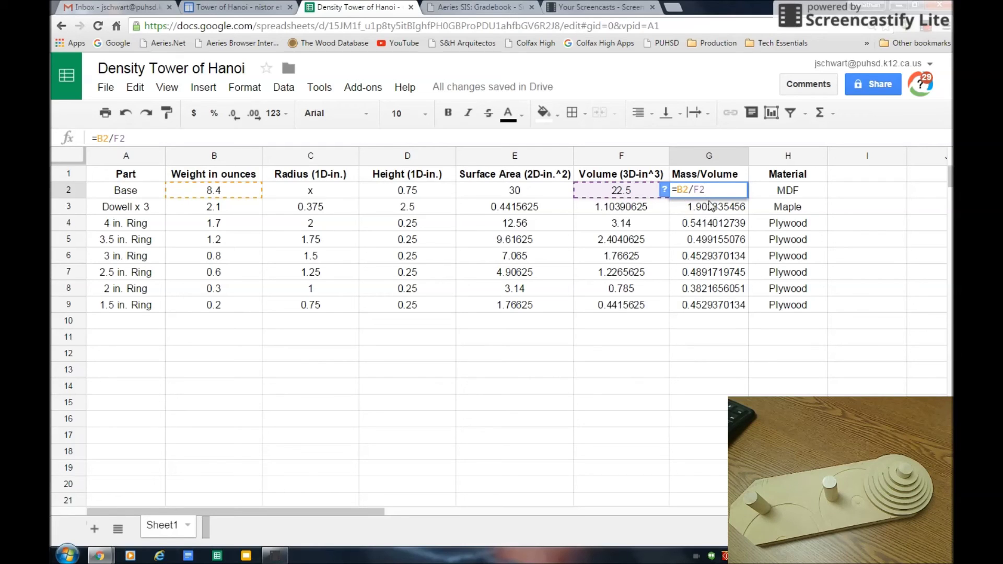
{"action": "left_click", "coordinate": [725, 325]}
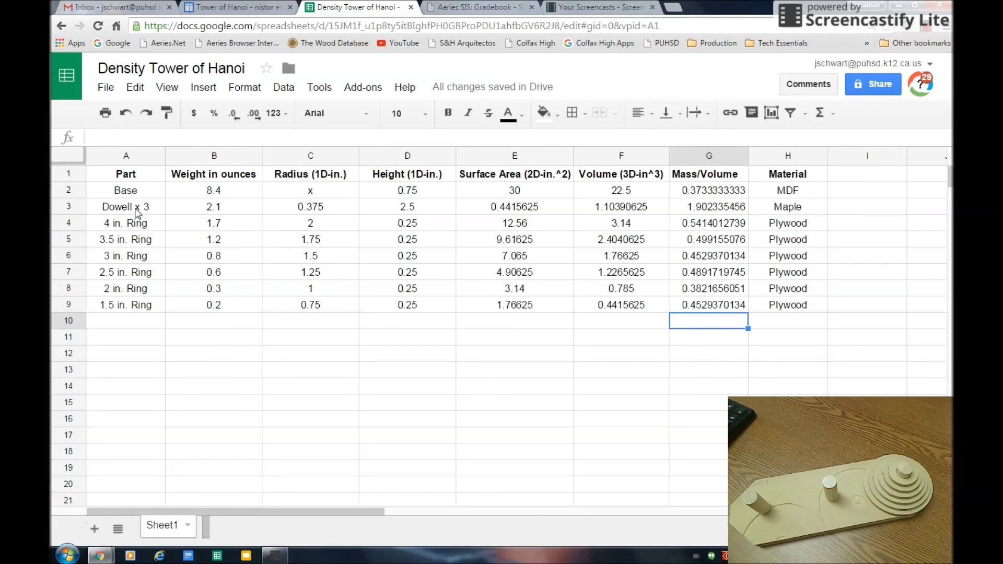
{"action": "key", "text": "Down"}
{"action": "key", "text": "Down"}
{"action": "key", "text": "Down"}
{"action": "key", "text": "Down"}
{"action": "key", "text": "Left"}
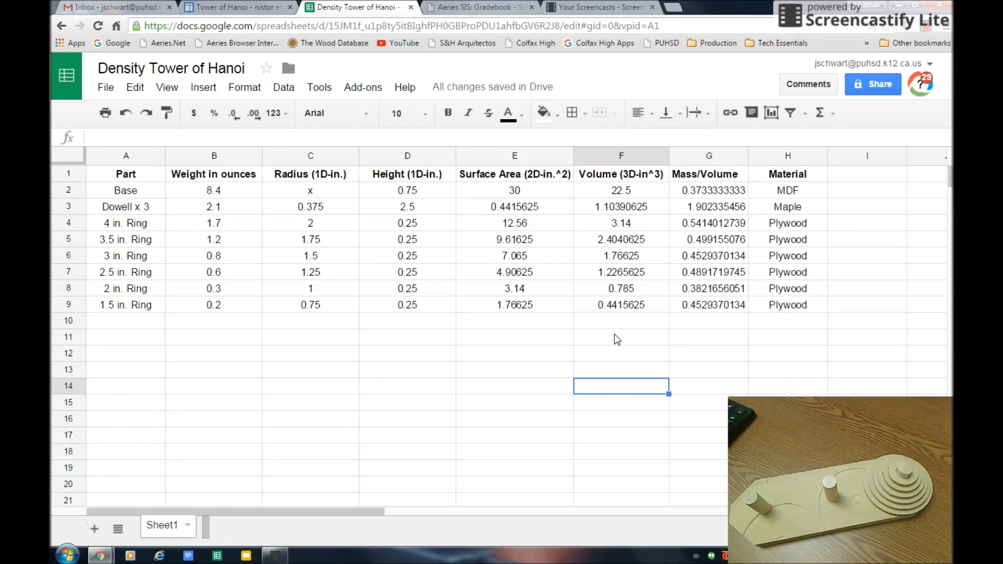
{"action": "left_click", "coordinate": [616, 354]}
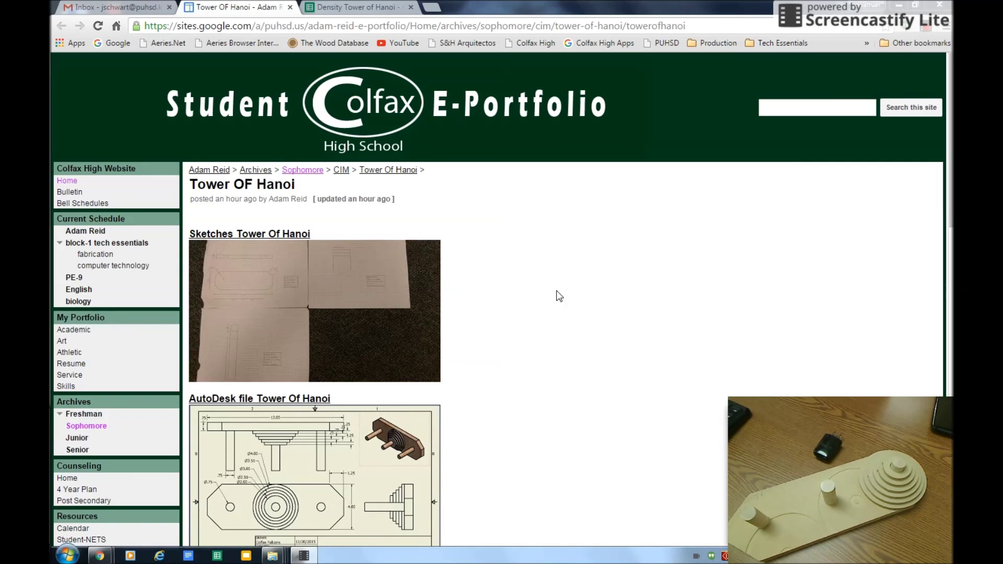
Step: Review the Tower of Hanoi e-portfolio page, from the sketches through the AutoDesk, CAD and density sections to the final photo
{"action": "scroll", "coordinate": [473, 291], "scroll_direction": "down", "scroll_amount": 3}
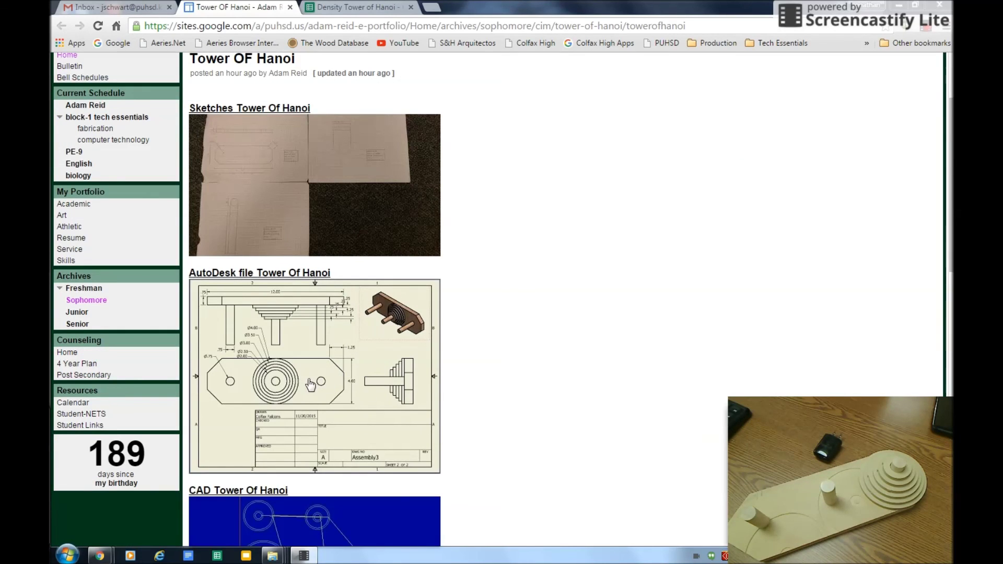
{"action": "scroll", "coordinate": [521, 317], "scroll_direction": "down", "scroll_amount": 1}
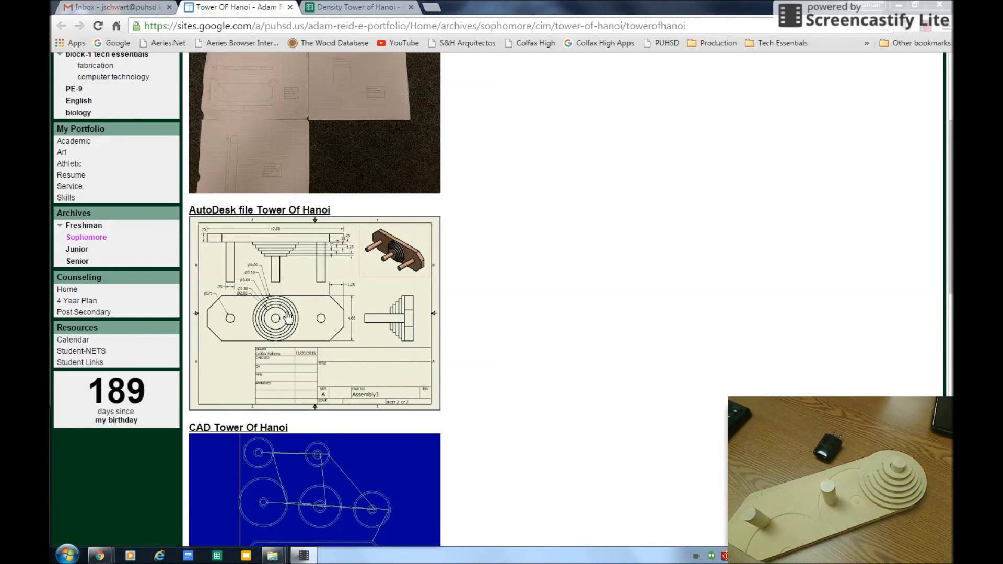
{"action": "scroll", "coordinate": [515, 246], "scroll_direction": "down", "scroll_amount": 3}
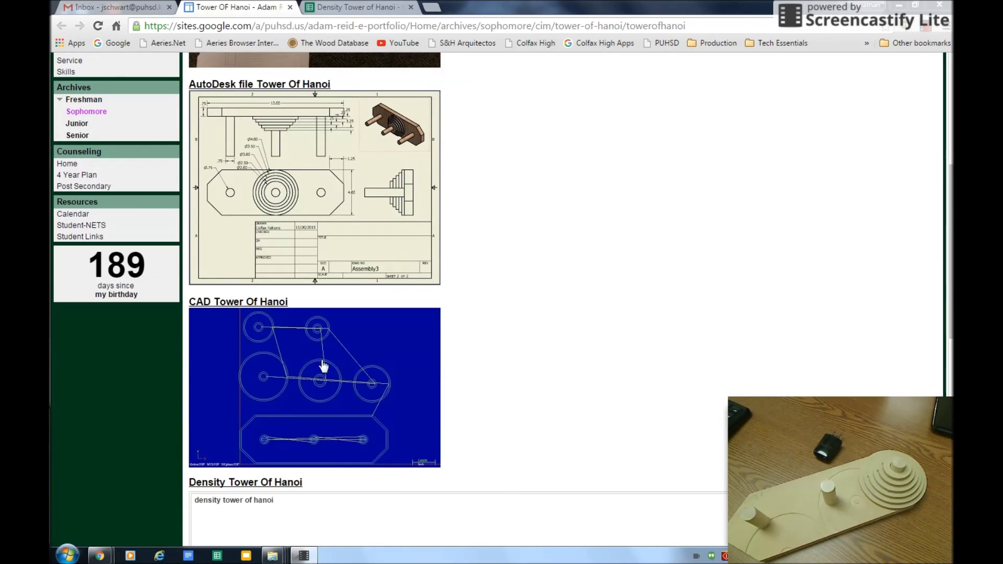
{"action": "scroll", "coordinate": [532, 297], "scroll_direction": "down", "scroll_amount": 3}
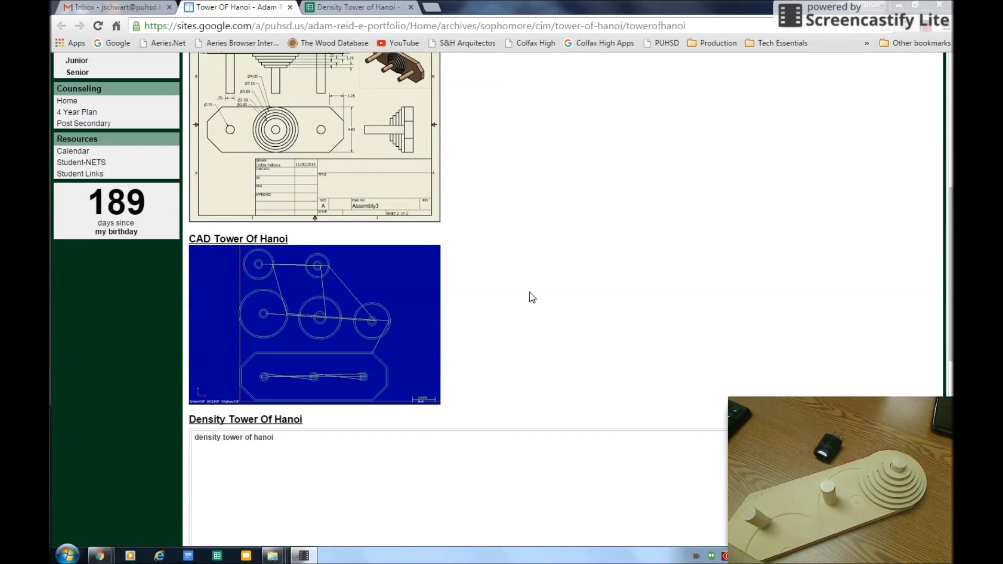
{"action": "scroll", "coordinate": [514, 260], "scroll_direction": "up", "scroll_amount": 7}
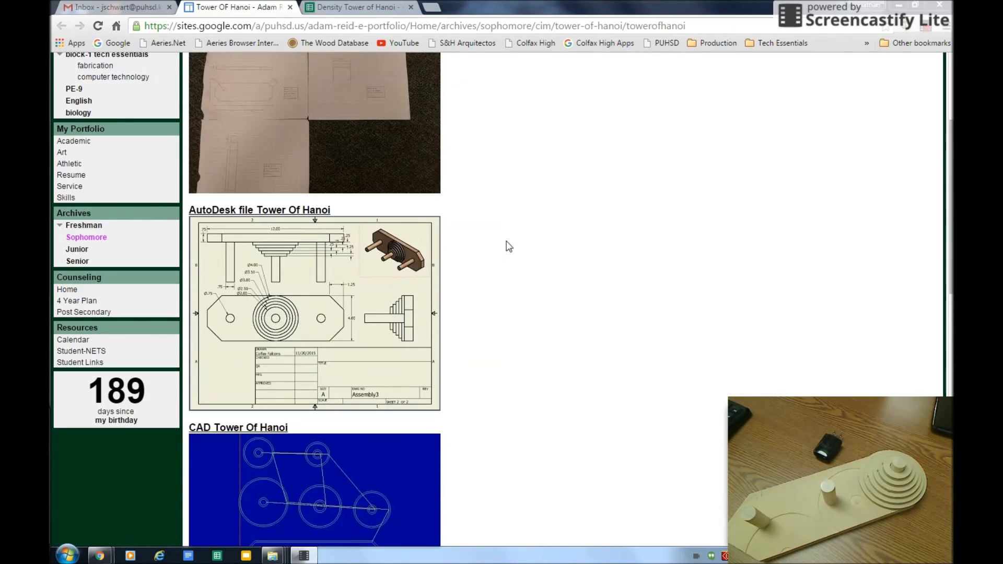
{"action": "scroll", "coordinate": [476, 316], "scroll_direction": "down", "scroll_amount": 6}
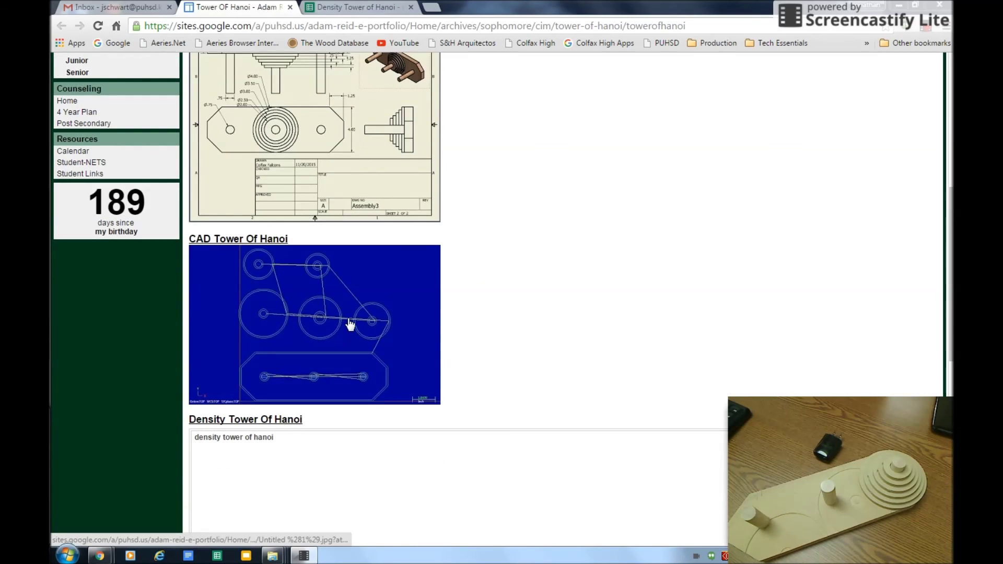
{"action": "scroll", "coordinate": [347, 324], "scroll_direction": "down", "scroll_amount": 5}
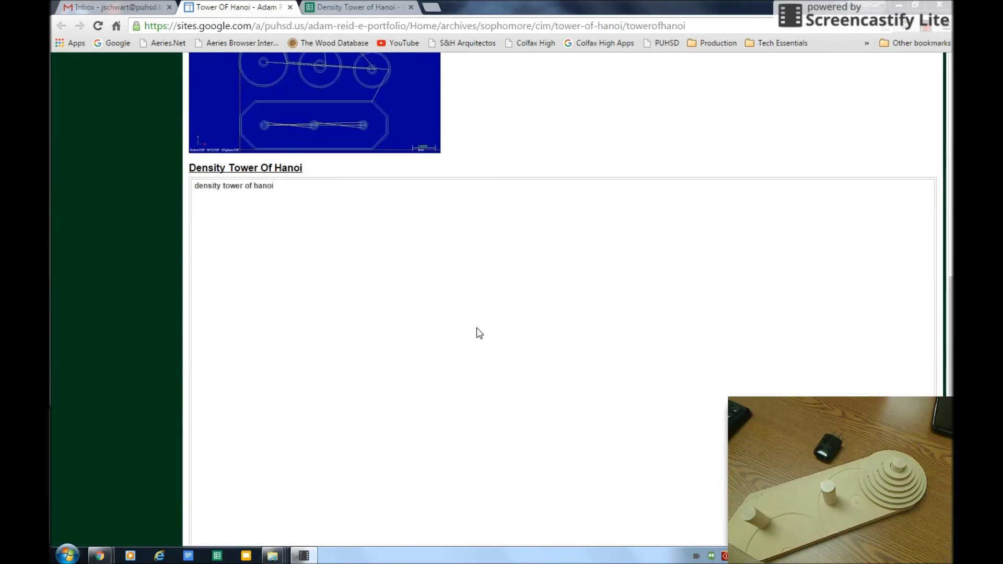
{"action": "scroll", "coordinate": [479, 328], "scroll_direction": "down", "scroll_amount": 6}
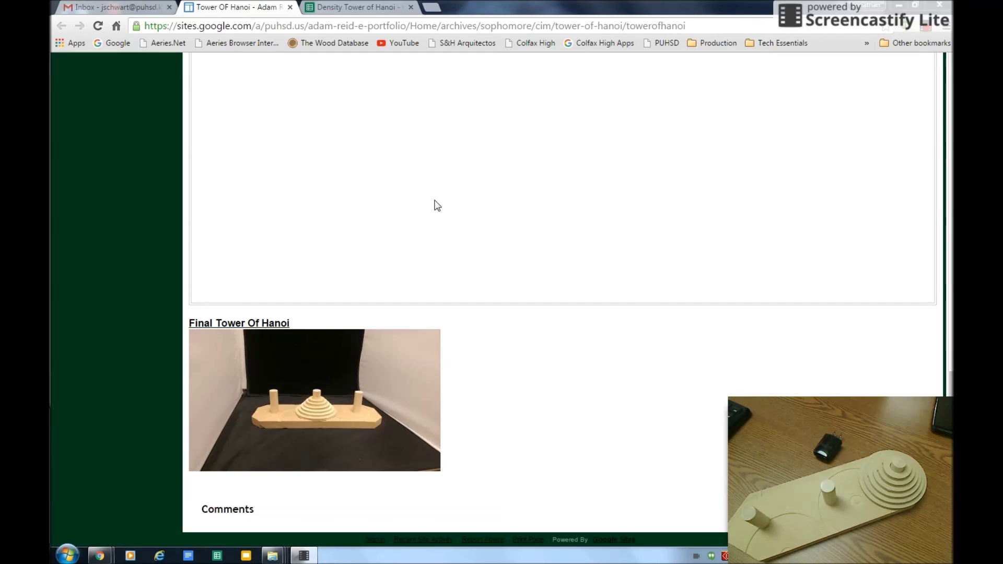